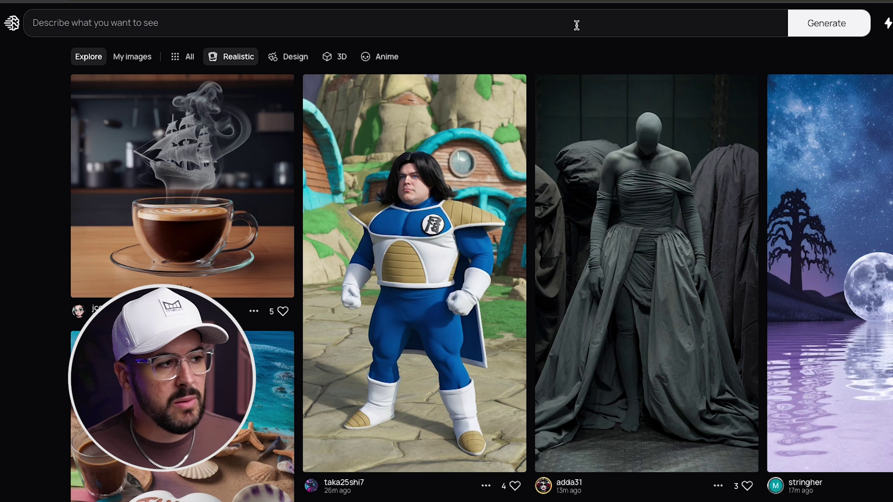
- Open and close the full prompt panel, then scroll down the Explore feed
left_click(576, 25)
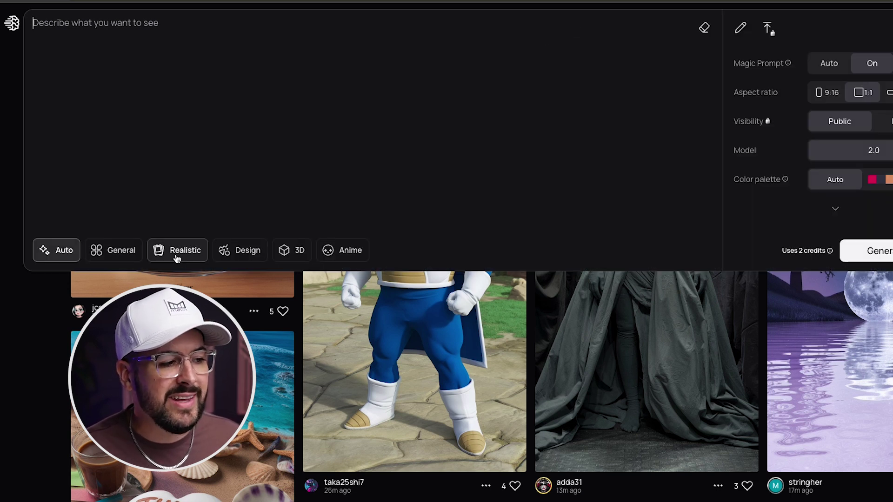
left_click(45, 338)
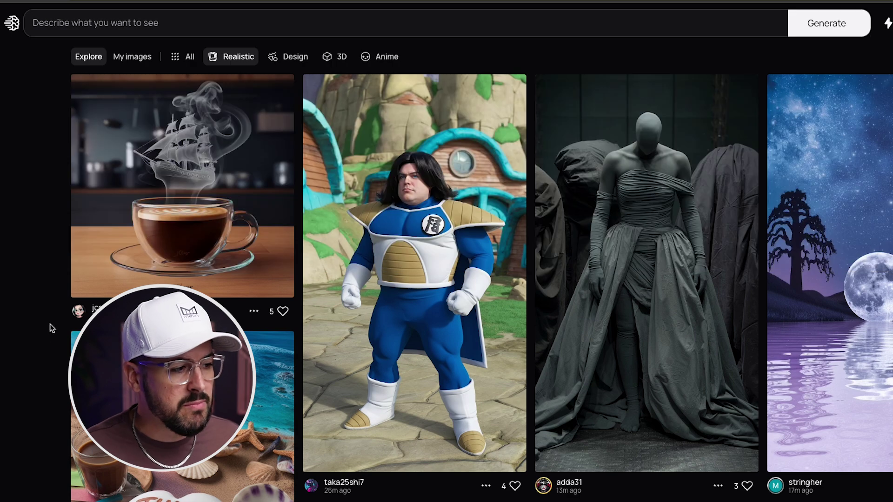
scroll(50, 325, "down", 8)
scroll(53, 329, "down", 3)
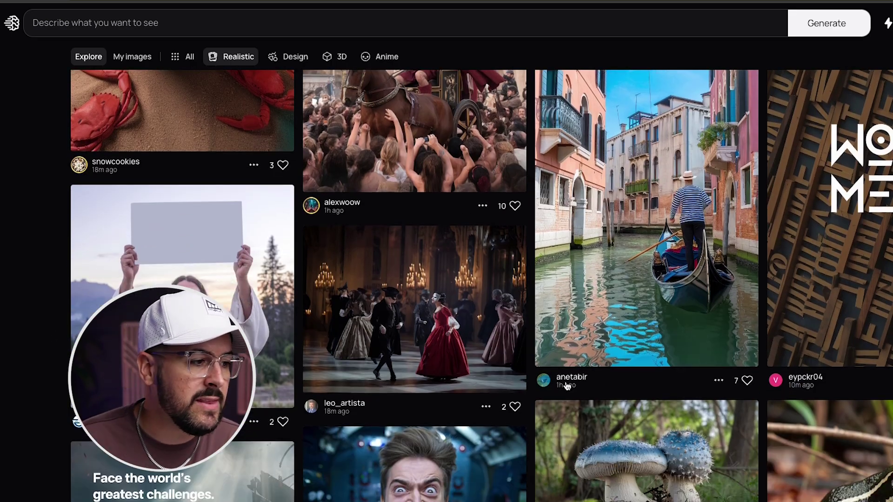
scroll(614, 381, "down", 5)
scroll(614, 381, "down", 3)
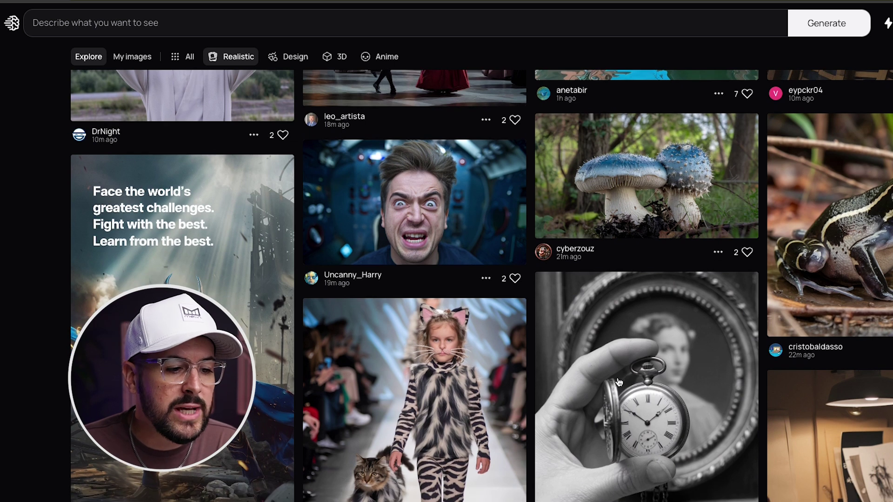
scroll(623, 382, "down", 3)
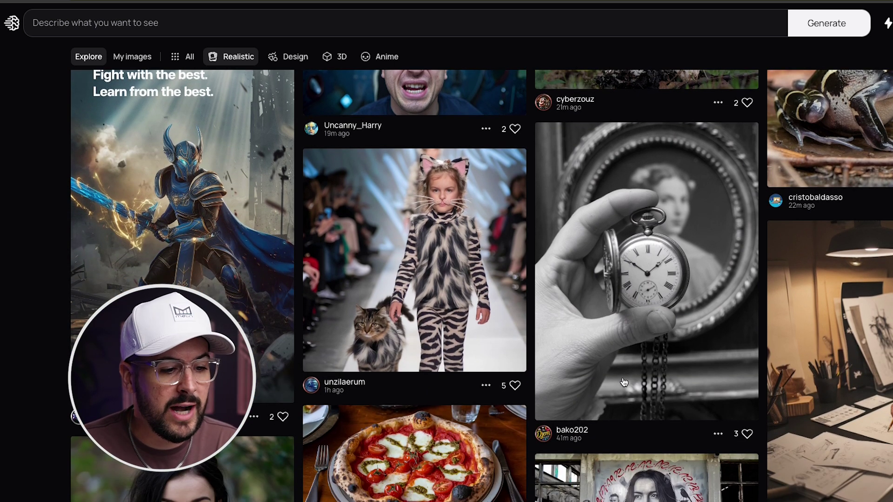
scroll(627, 382, "down", 2)
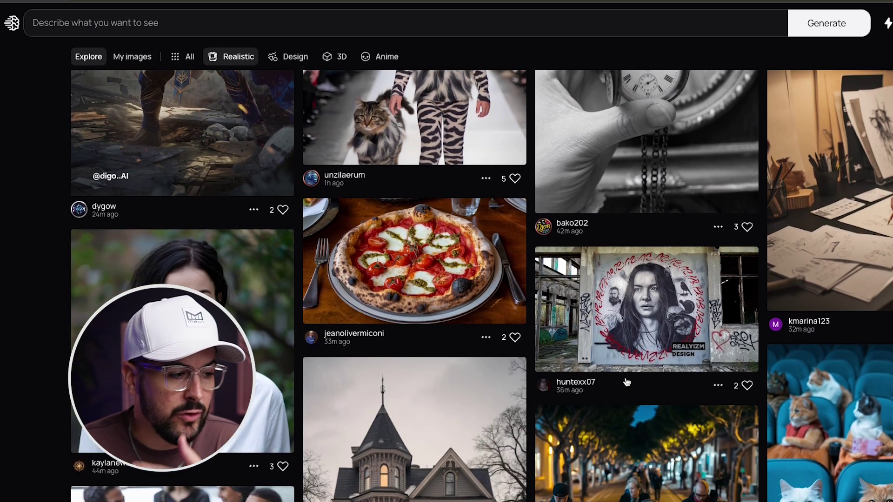
scroll(325, 383, "down", 1)
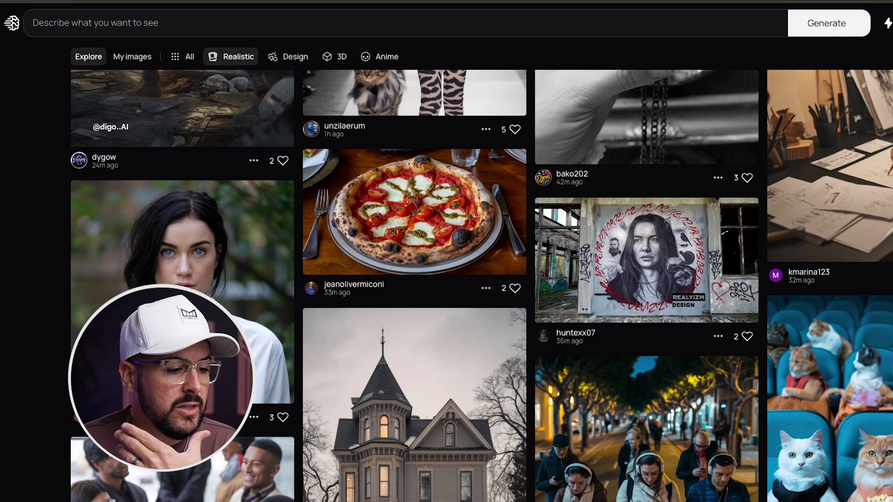
- View the dark-haired woman portrait, return to Explore, then open the smiling girl portrait
left_click(282, 381)
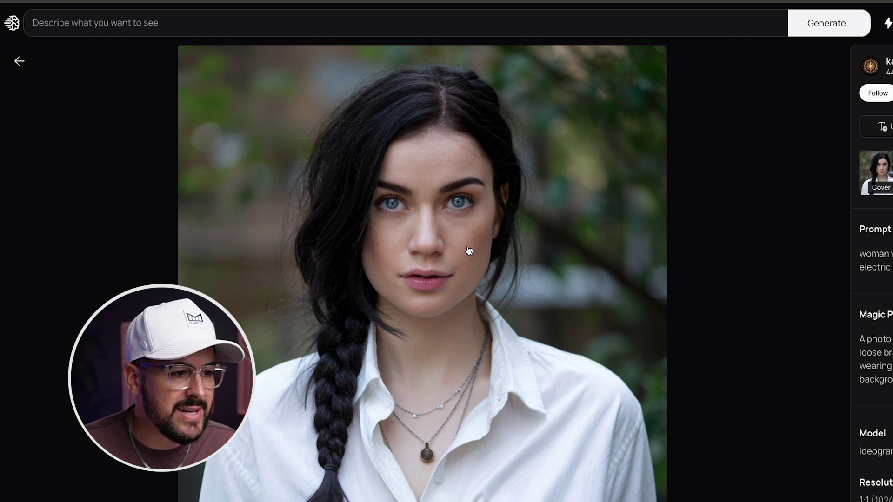
left_click(19, 62)
scroll(396, 358, "down", 3)
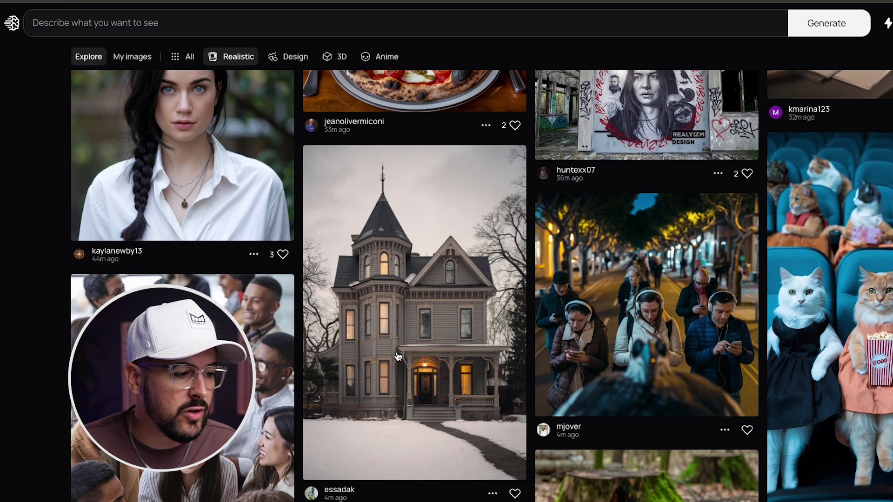
scroll(398, 357, "down", 4)
scroll(654, 384, "down", 1)
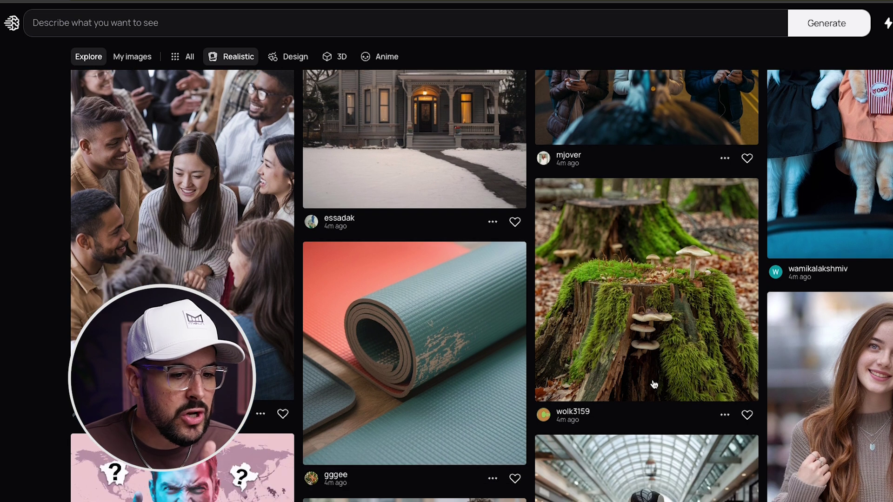
scroll(653, 384, "down", 4)
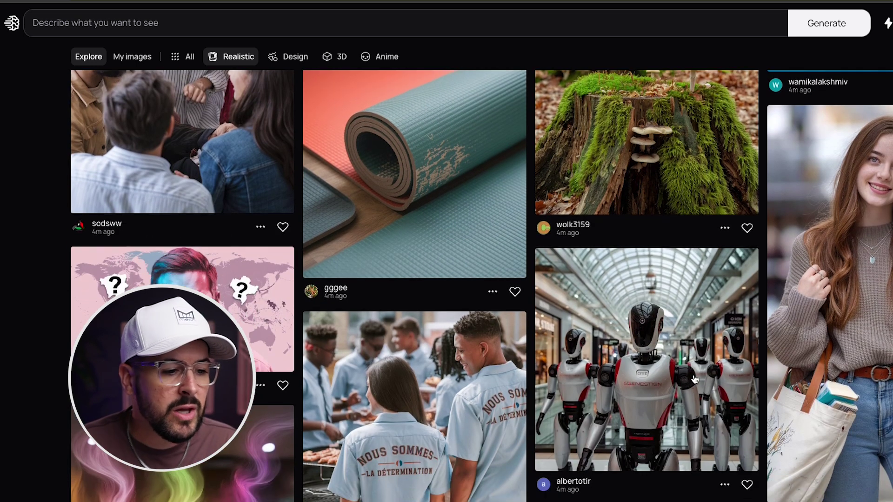
left_click(800, 279)
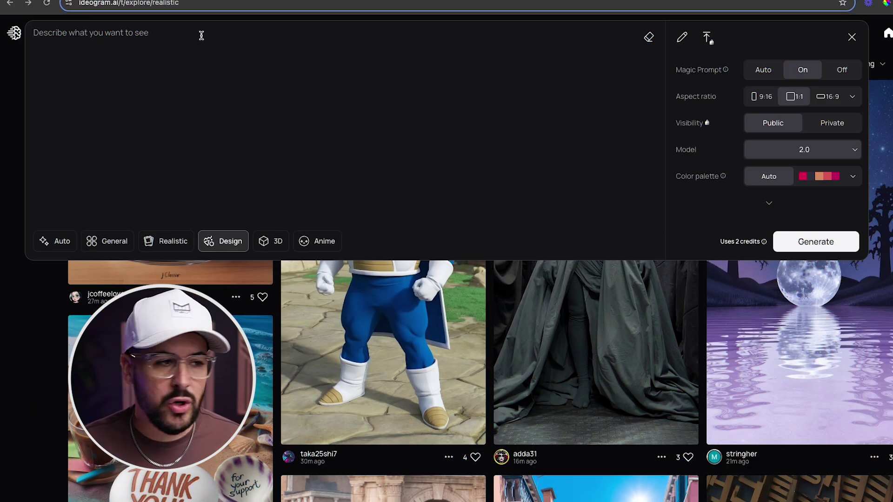
- Paste the fitness print prompt and generate the GRIND NEVER STOPS fist-and-dumbbell design
type("a print on demand design for a fitness brand that says \"GRIND NEVER STOPS\". This design includes a fist holding weights. It has a grungy and hardcore style")
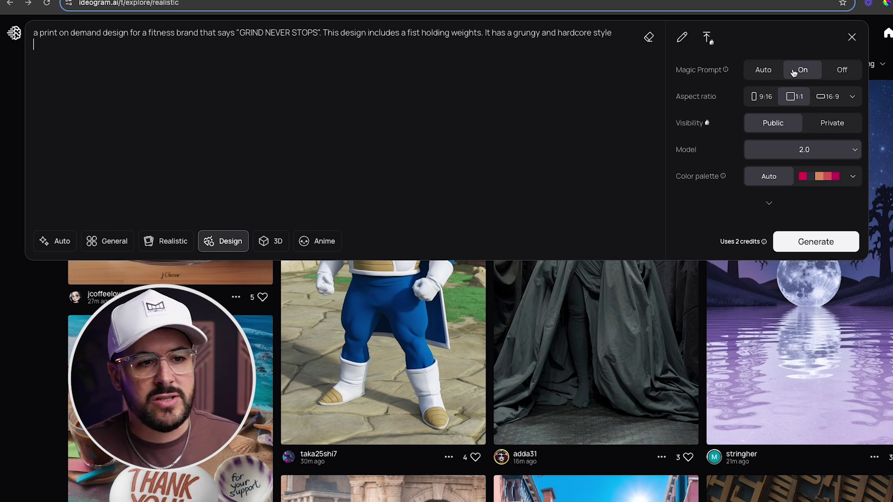
left_click(821, 242)
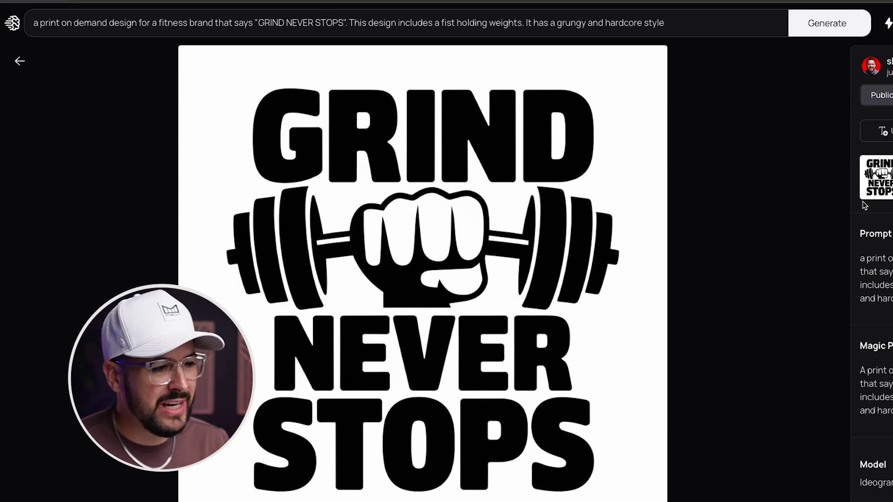
- Cycle through the GRIND NEVER STOPS variants until the distressed cracked-letter version shows
key("Right")
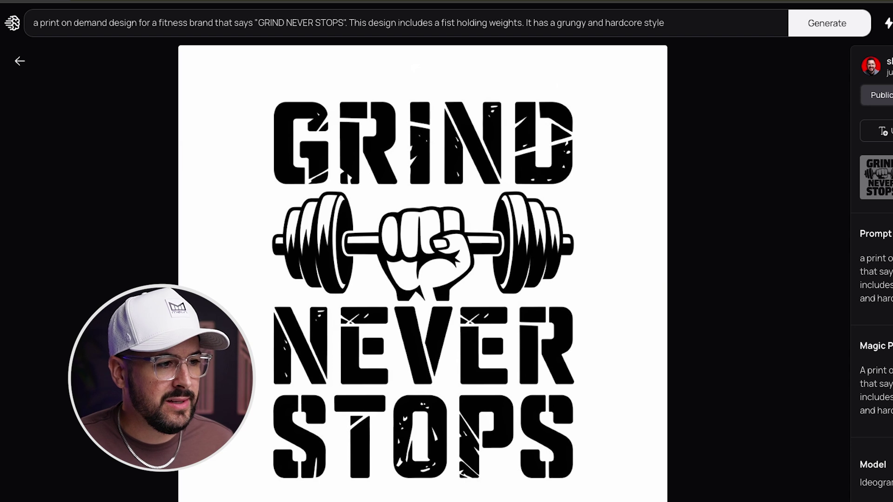
key("Right")
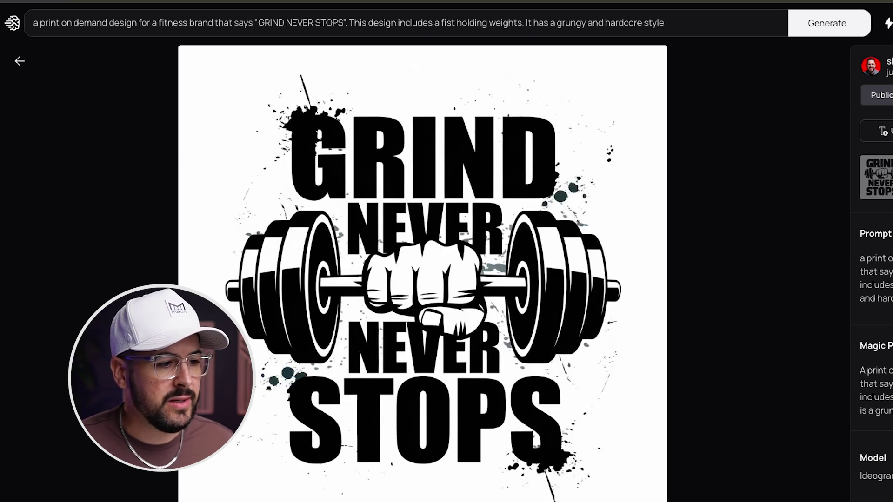
key("Right")
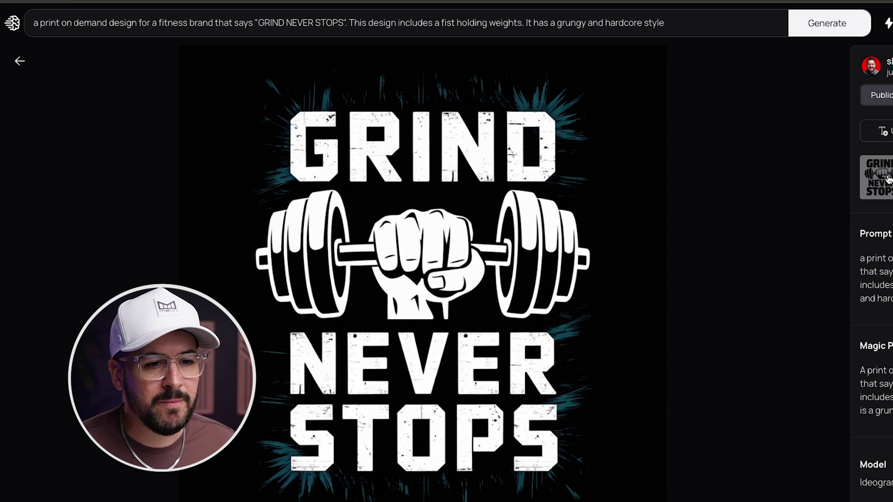
key("Right")
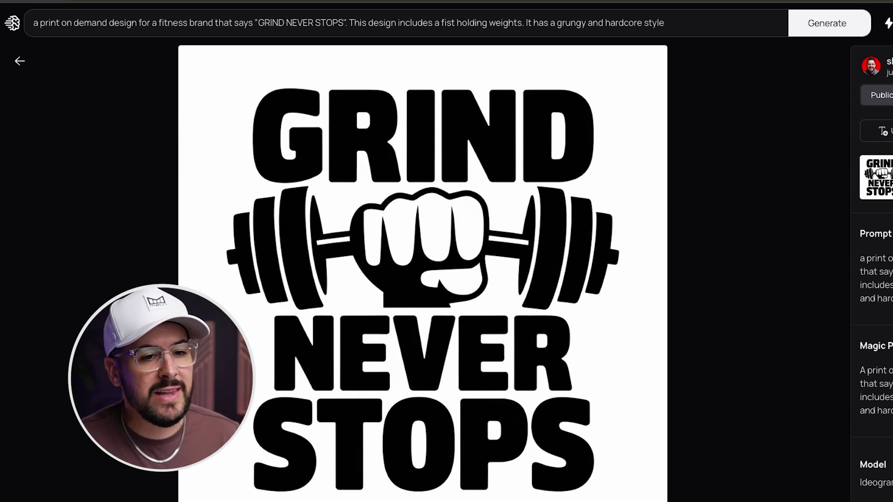
key("Right")
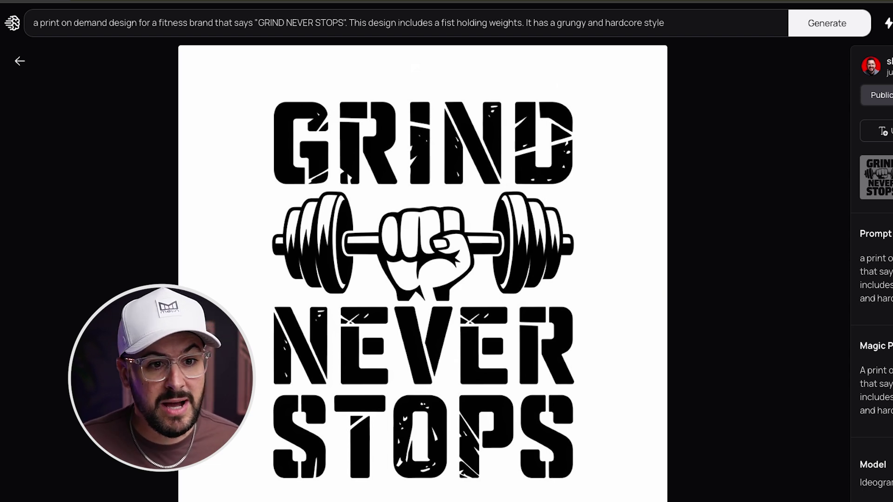
key("Right")
key("Right")
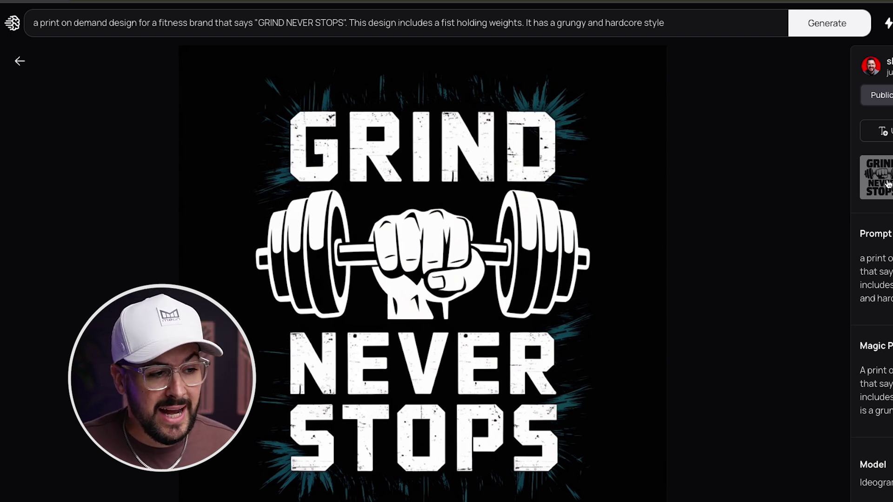
key("Right")
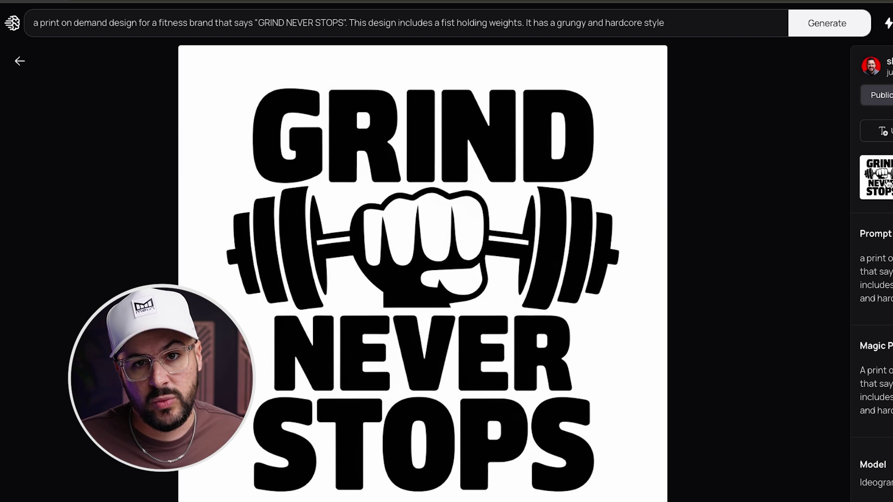
key("Right")
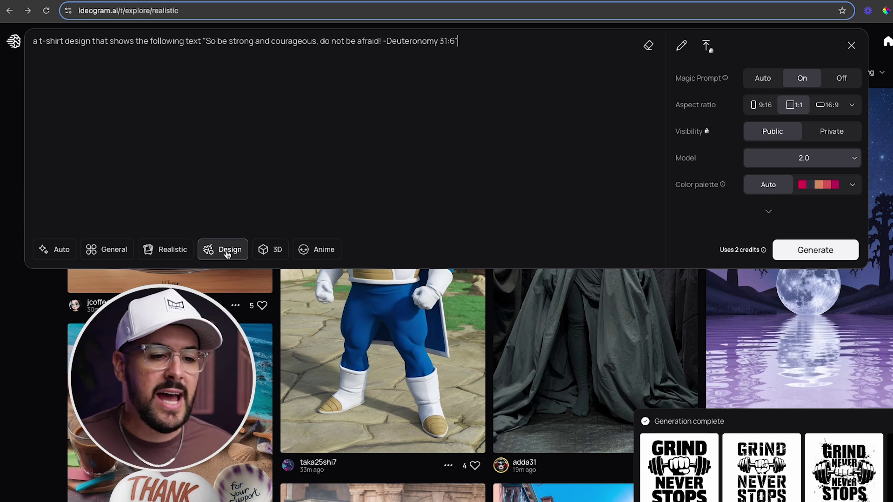
- Generate the Deuteronomy 31:6 t-shirt designs and return to the white-background lettering one
left_click(807, 252)
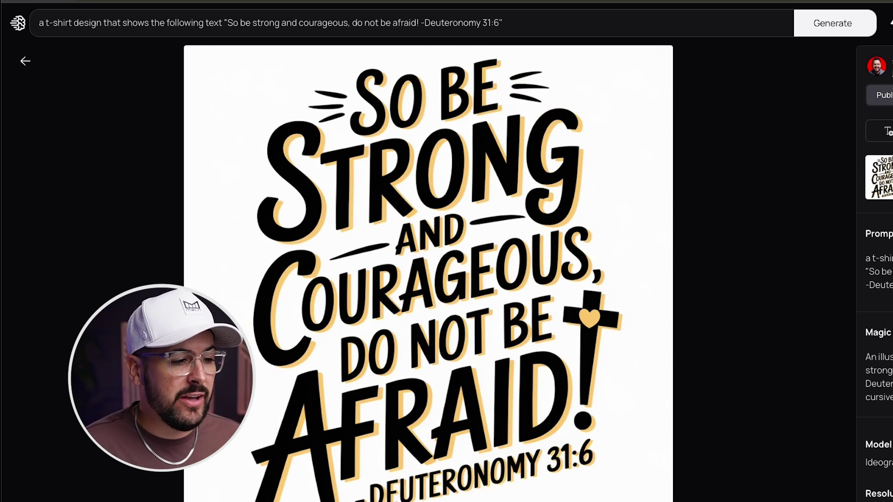
key("Right")
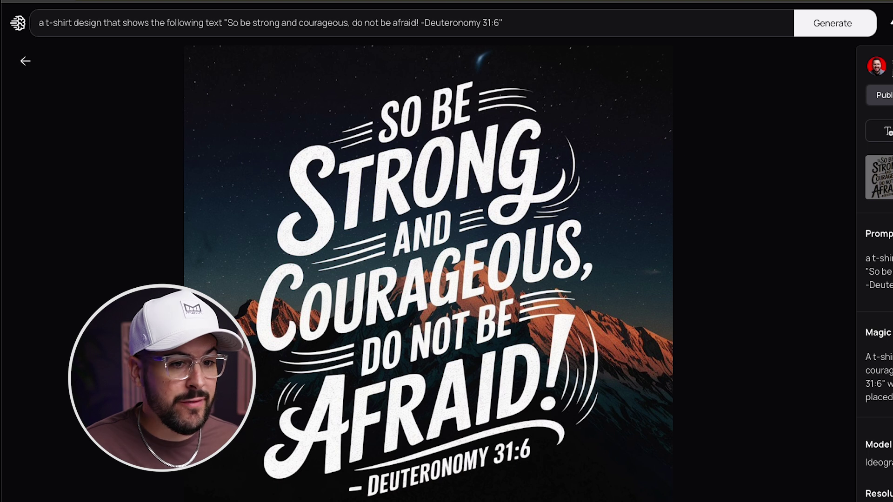
key("Right")
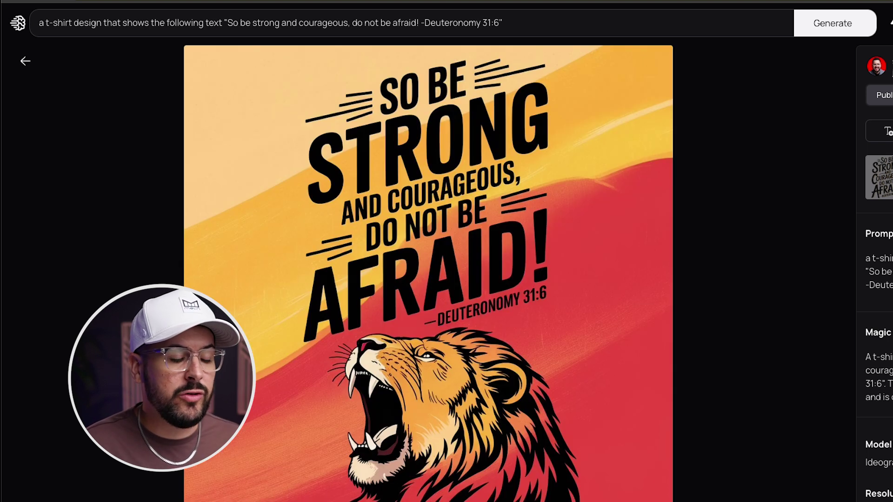
key("Right")
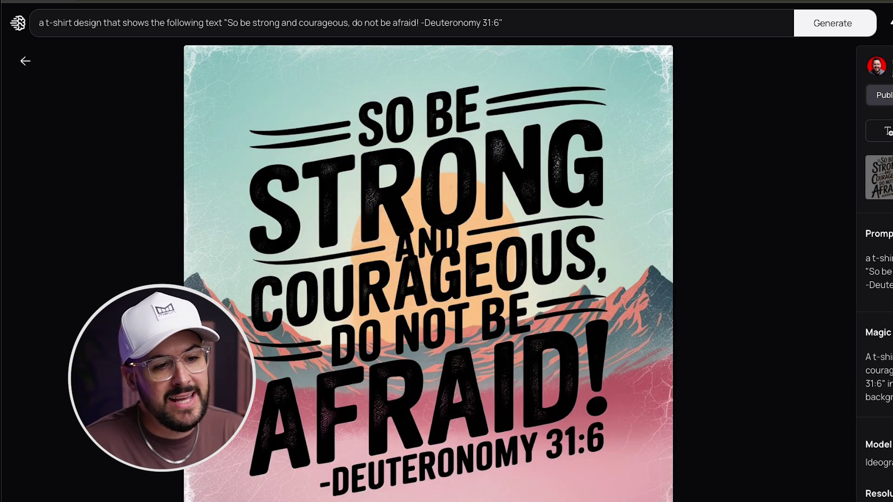
left_click(888, 177)
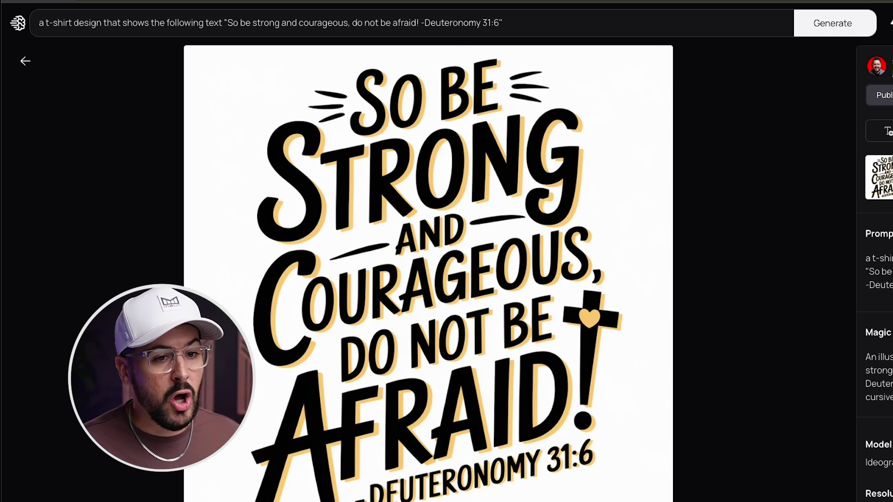
- Browse the starry mountain-night, red-and-yellow lion and teal mountain-sunrise design variants
left_click(890, 178)
key("Right")
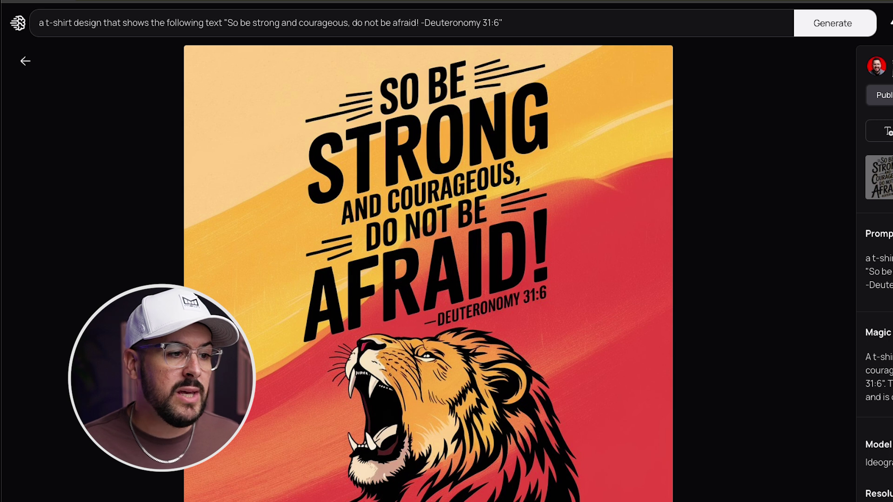
key("Right")
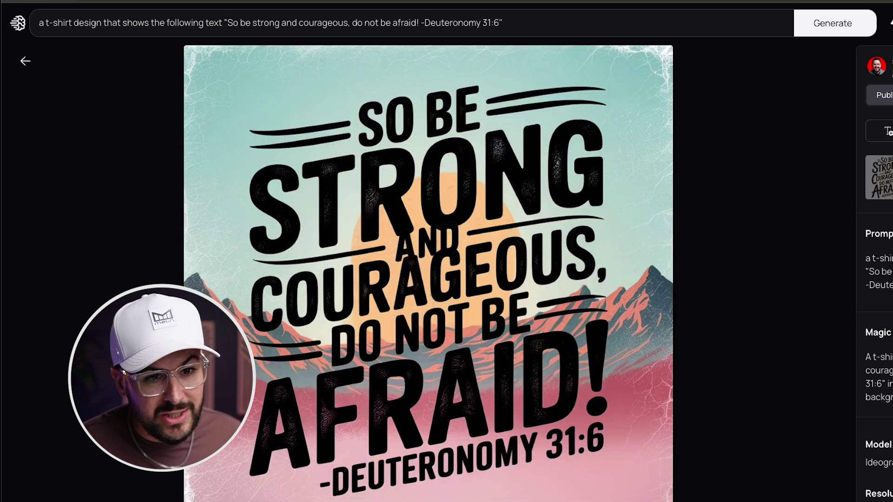
key("Right")
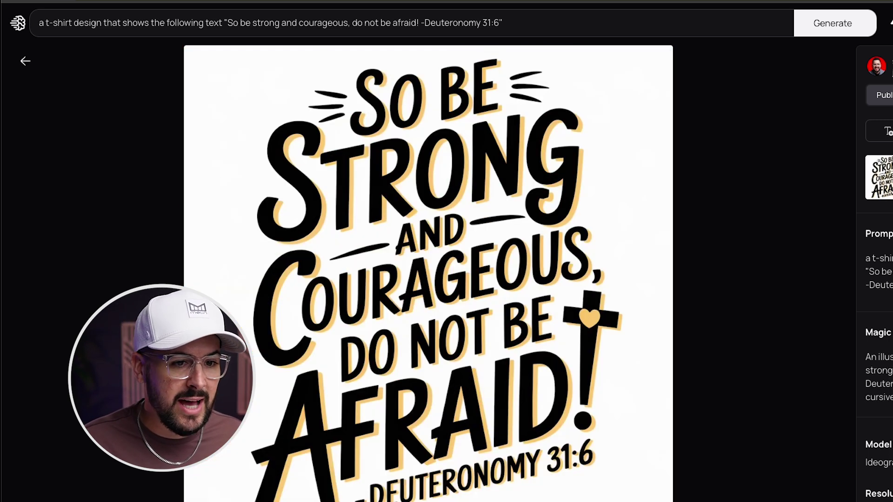
key("Right")
key("Right")
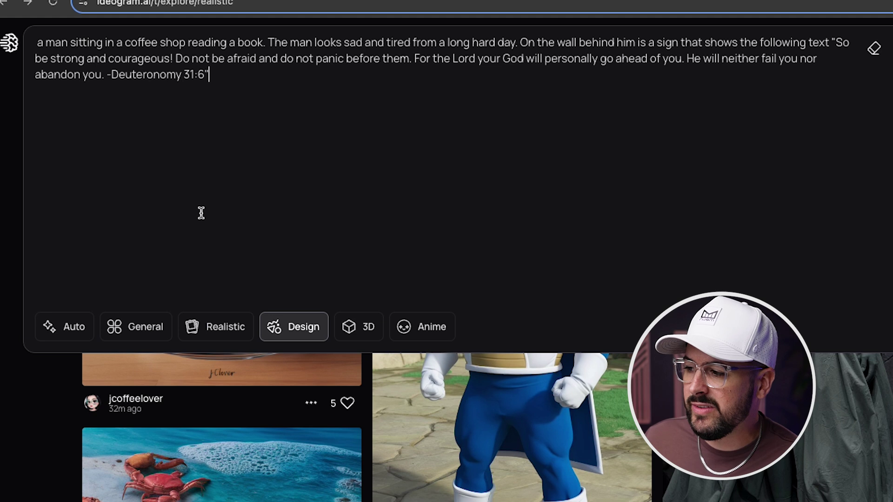
- Set the image style to Auto for the coffee-shop prompt
left_click(75, 326)
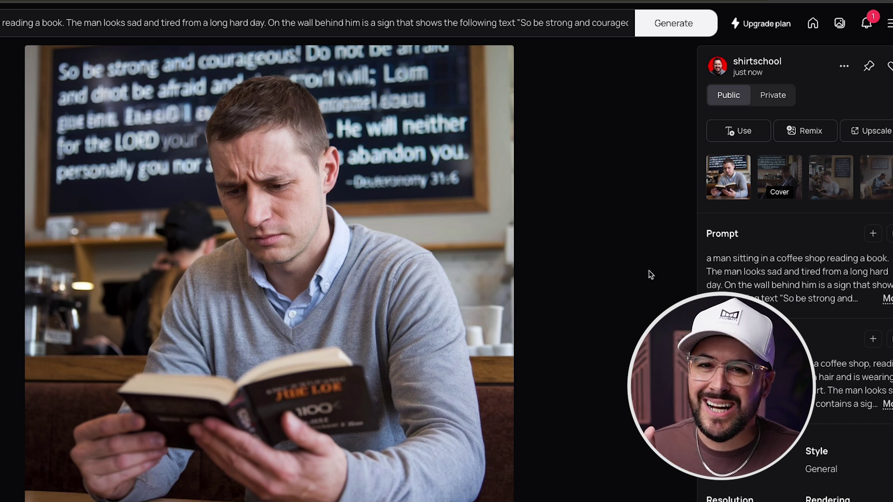
left_click(780, 172)
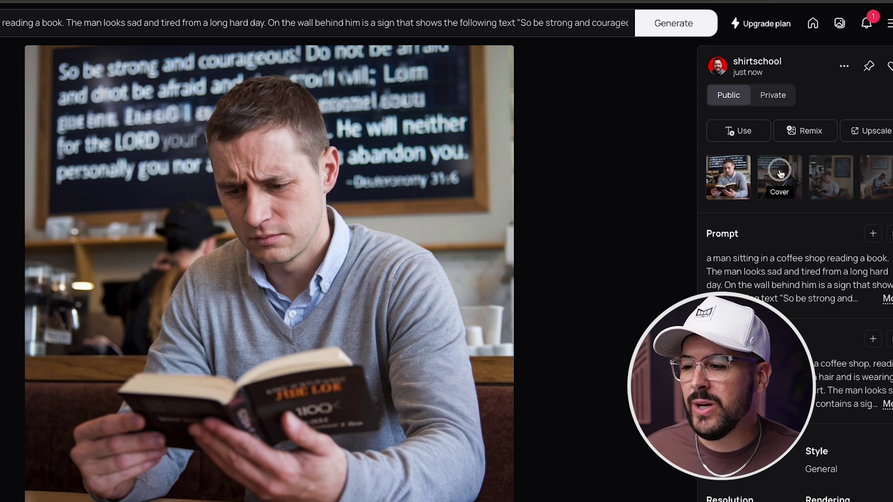
left_click(826, 174)
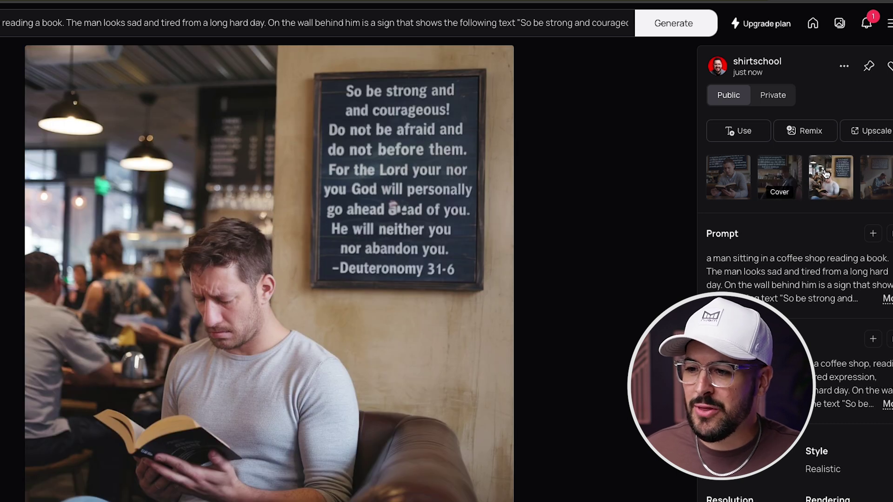
left_click(876, 176)
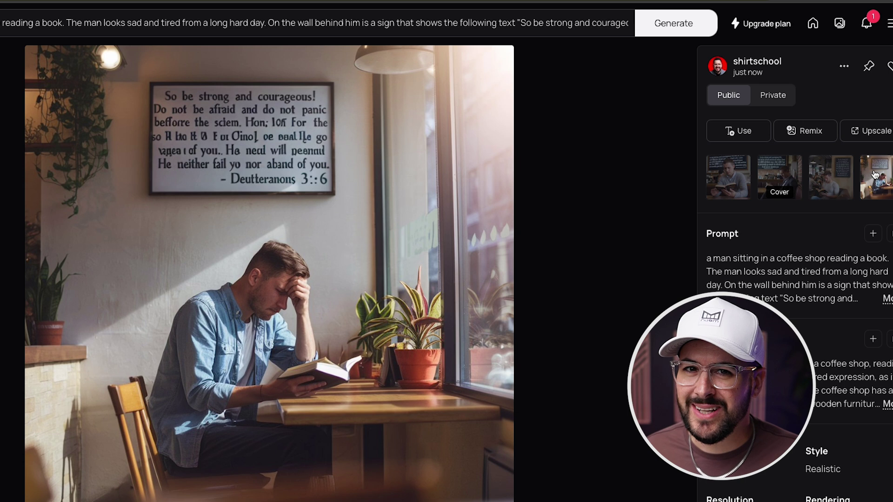
left_click(745, 183)
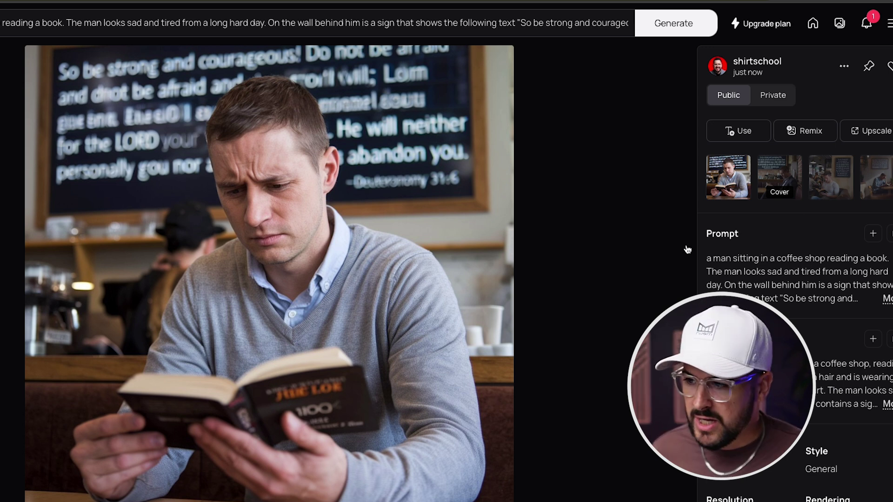
left_click(817, 178)
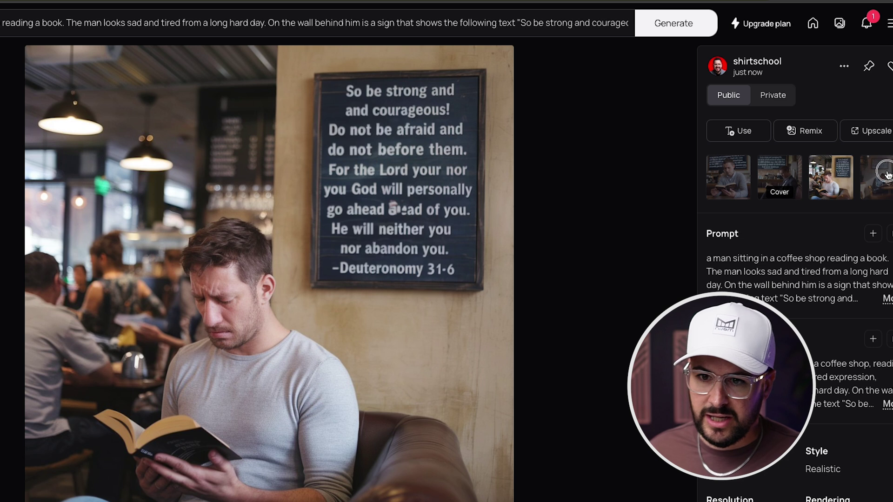
left_click(882, 175)
left_click(742, 174)
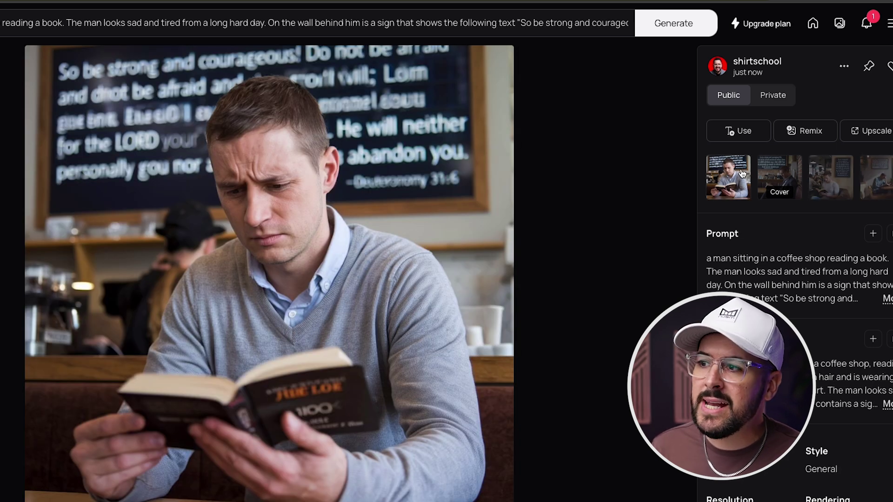
left_click(776, 173)
left_click(827, 173)
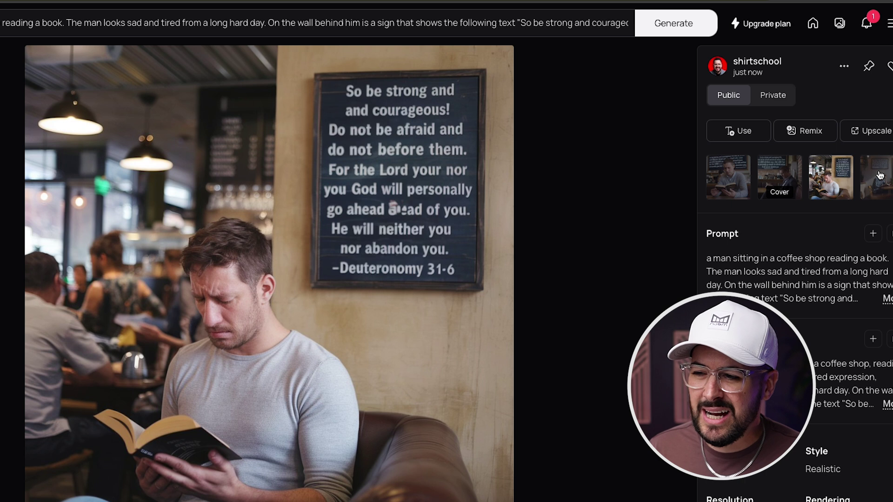
left_click(880, 176)
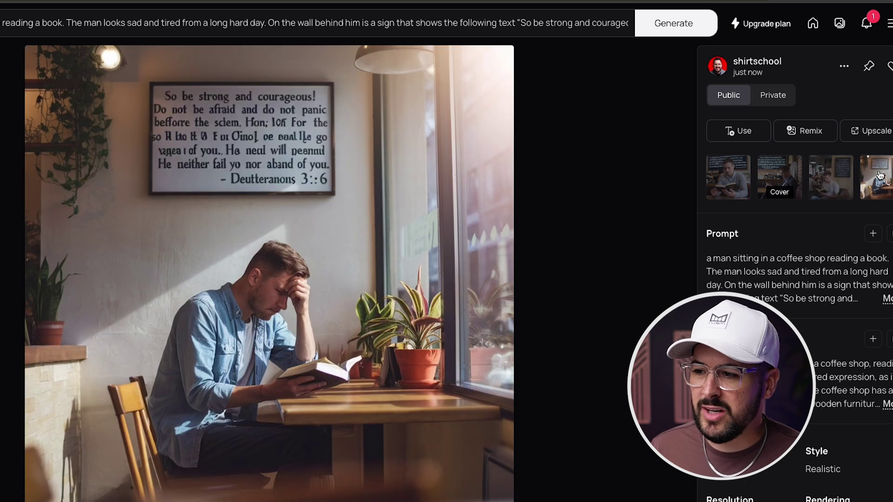
left_click(733, 177)
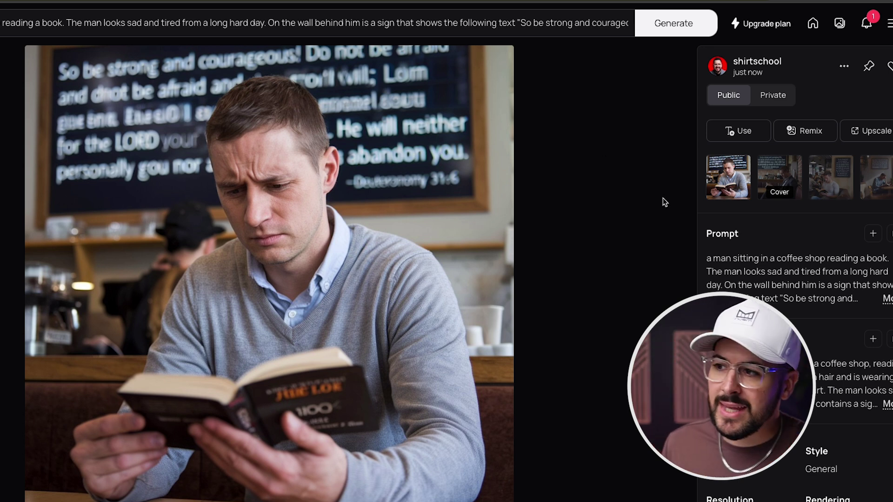
- View the man-in-a-suit and framed Deuteronomy sign variations of the coffee-shop image
left_click(776, 172)
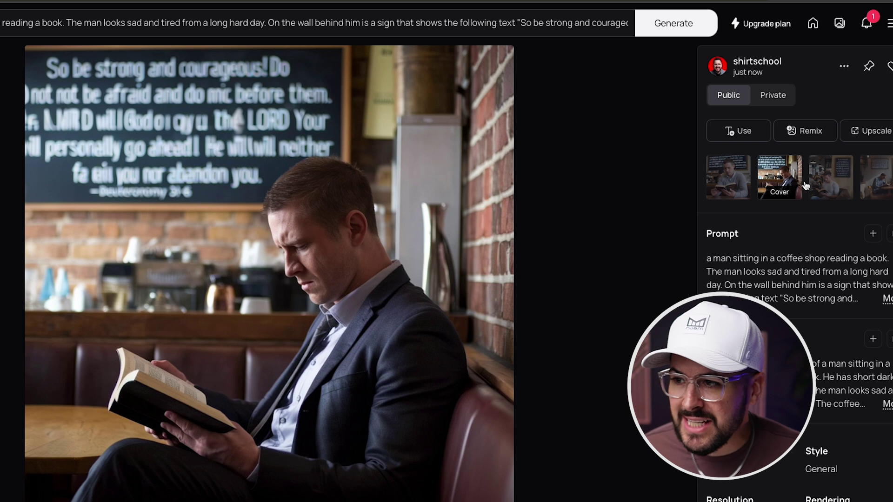
left_click(832, 182)
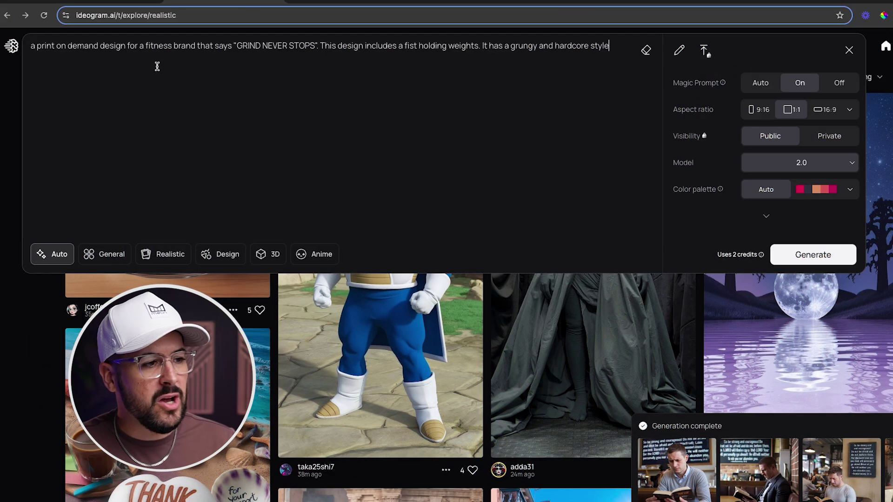
- Choose the Design style and reopen the GRIND NEVER STOPS prompt for editing
left_click(222, 262)
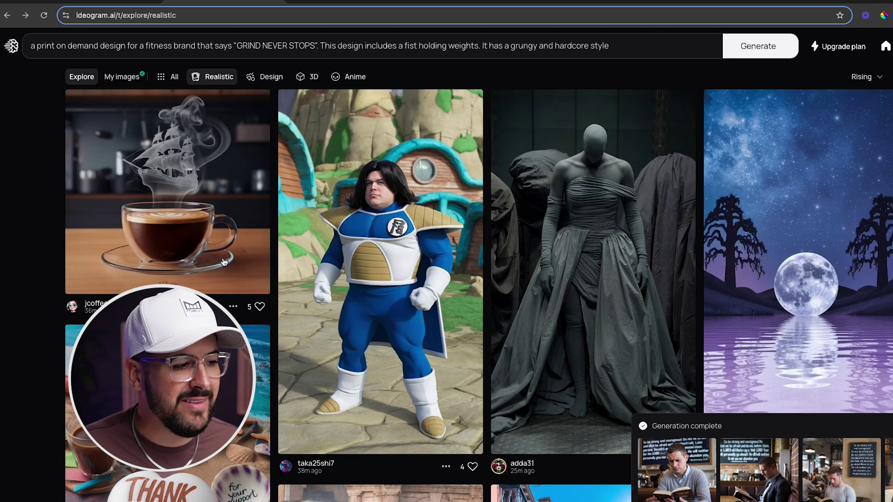
left_click(496, 51, "shift")
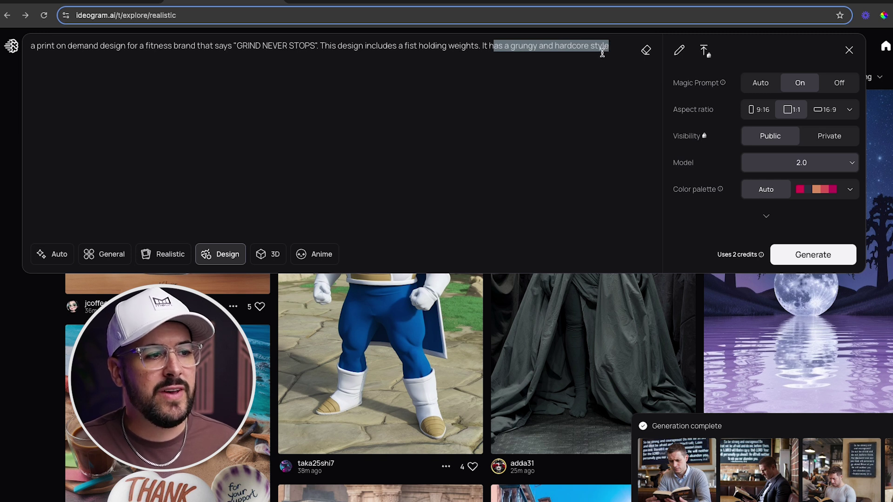
left_click(622, 47)
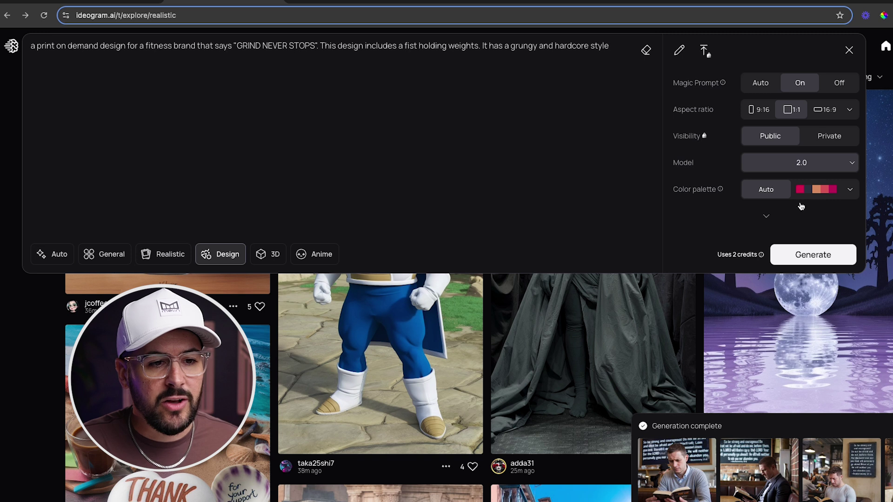
- Switch the colour palette from Ember to the blue Ultramarine palette
mouse_move(703, 196)
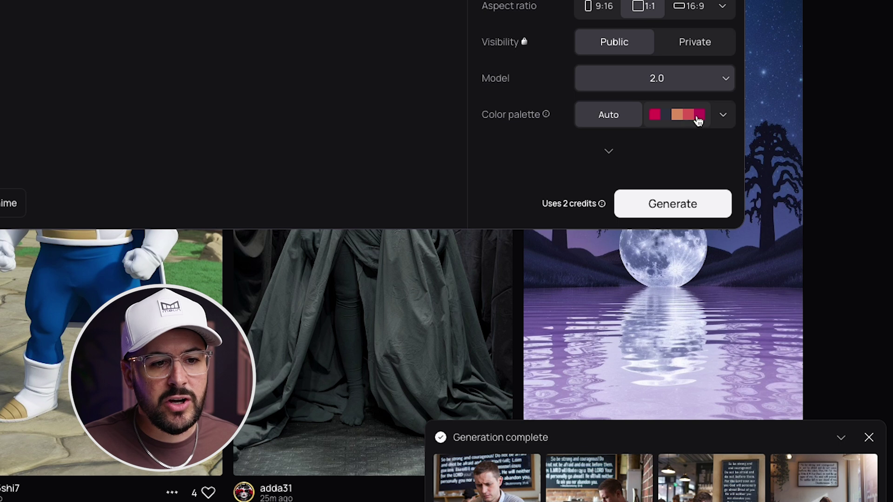
left_click(726, 118)
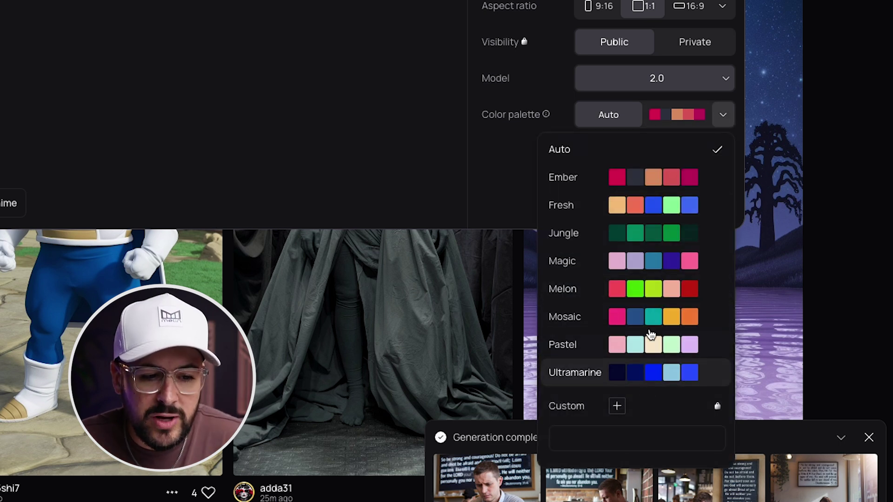
left_click(667, 115)
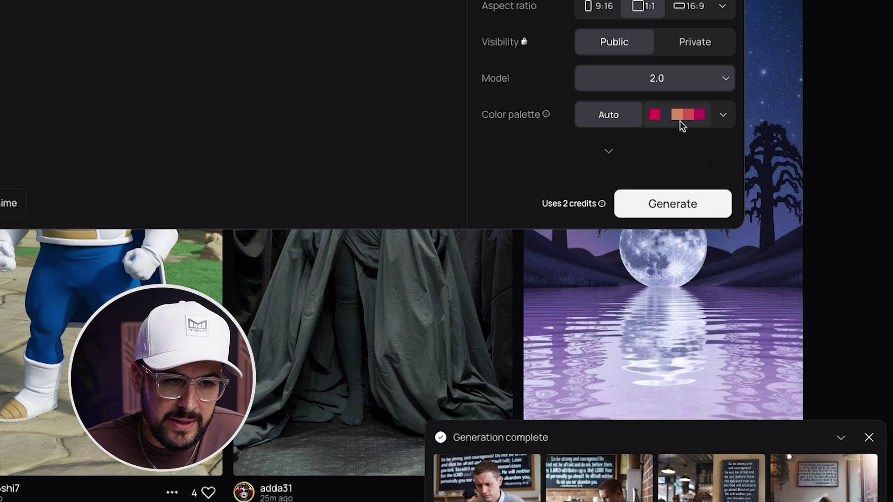
left_click(721, 117)
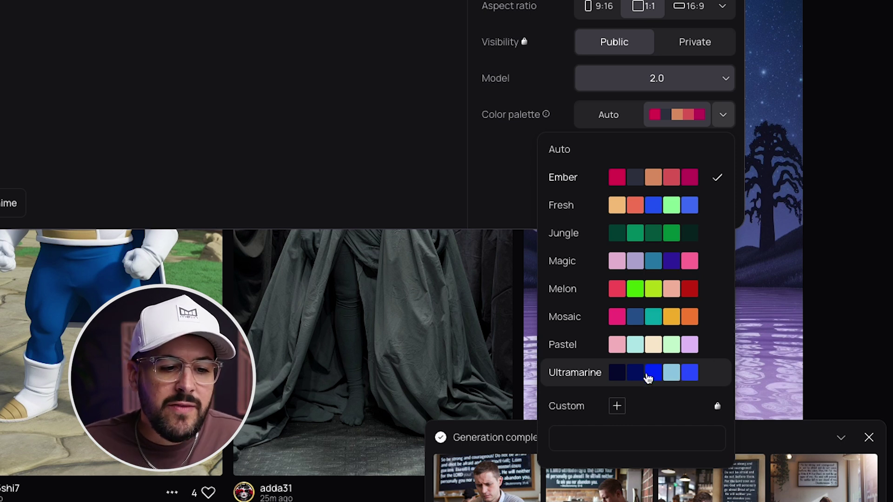
left_click(619, 374)
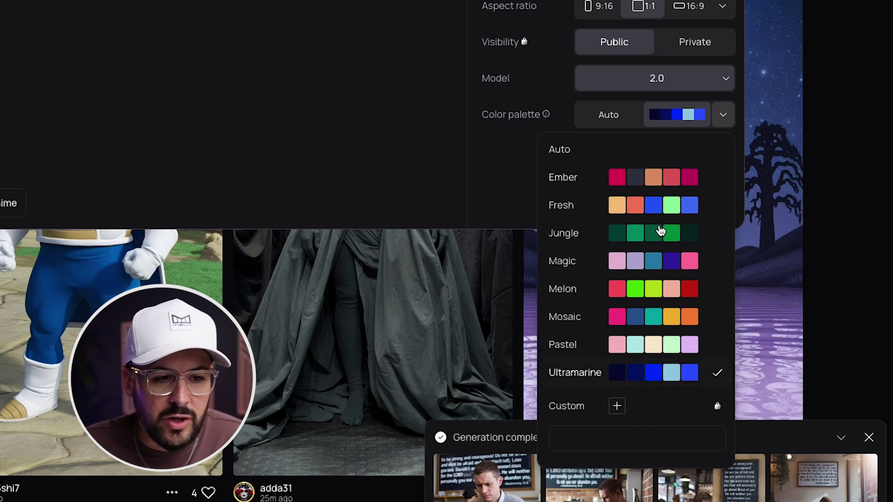
left_click(556, 92)
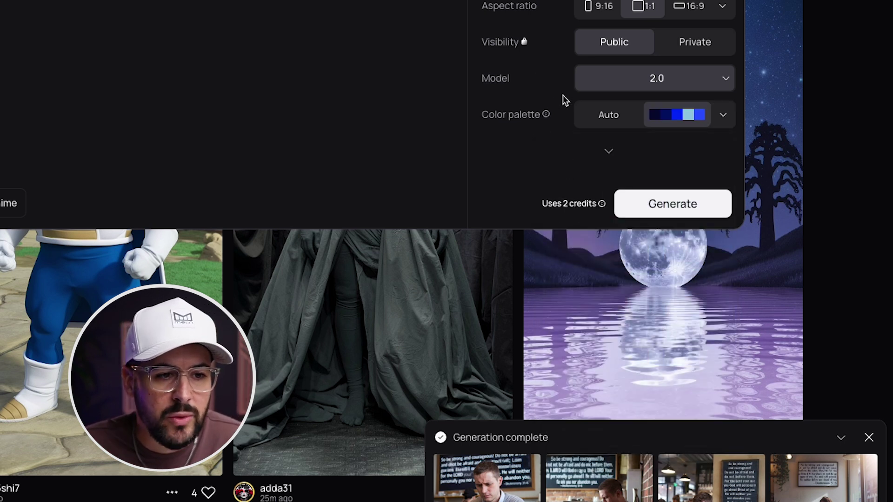
- Generate the Ultramarine GRIND NEVER STOPS designs and compare all four, including the paint-splatter one
left_click(675, 208)
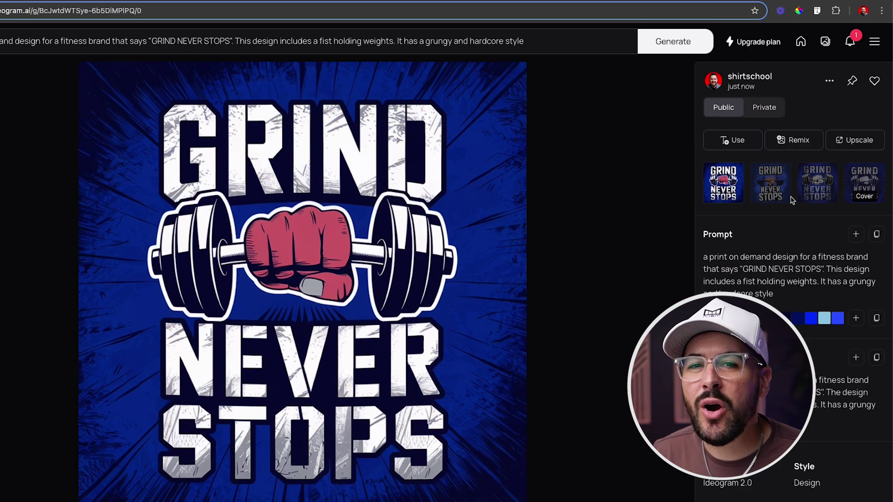
left_click(768, 188)
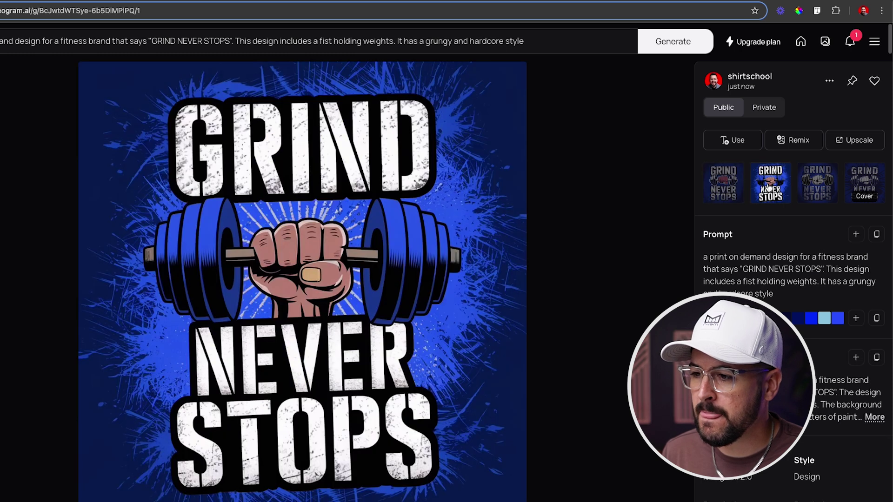
left_click(719, 191)
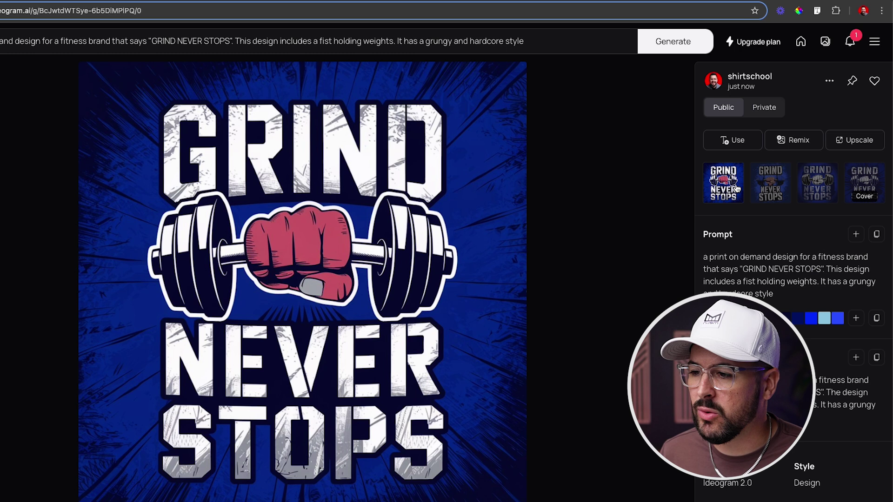
left_click(770, 187)
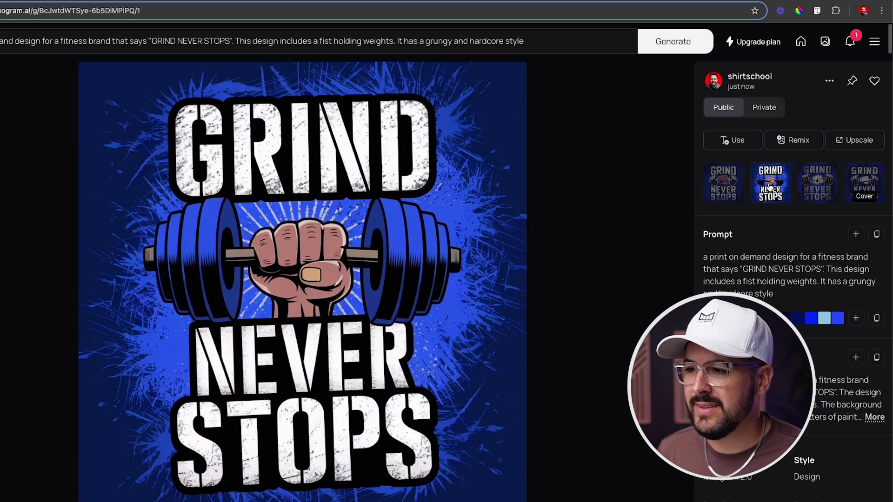
left_click(810, 186)
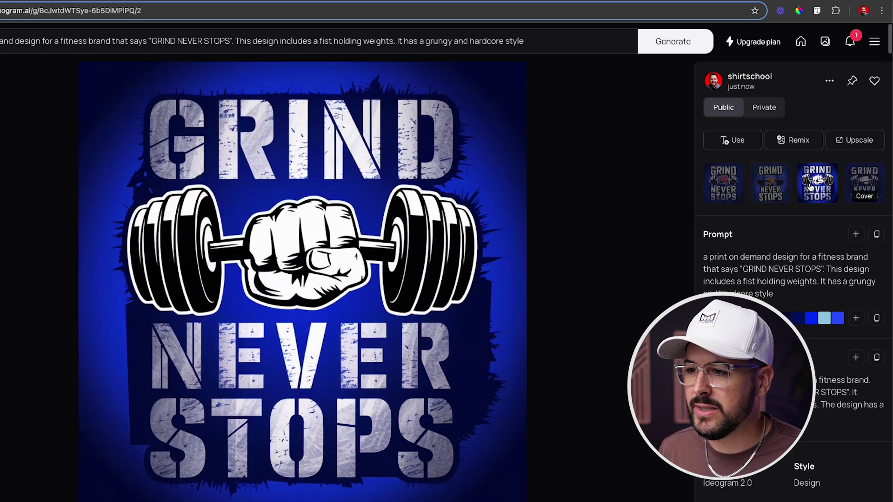
left_click(874, 186)
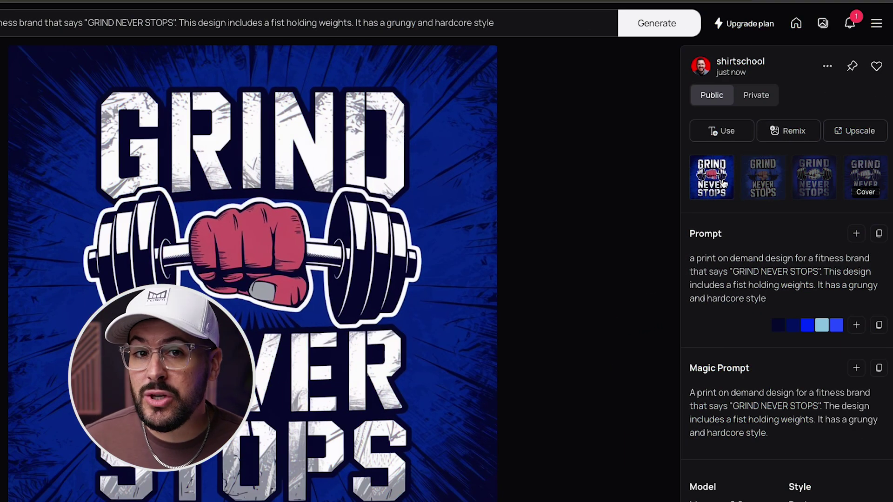
left_click(763, 186)
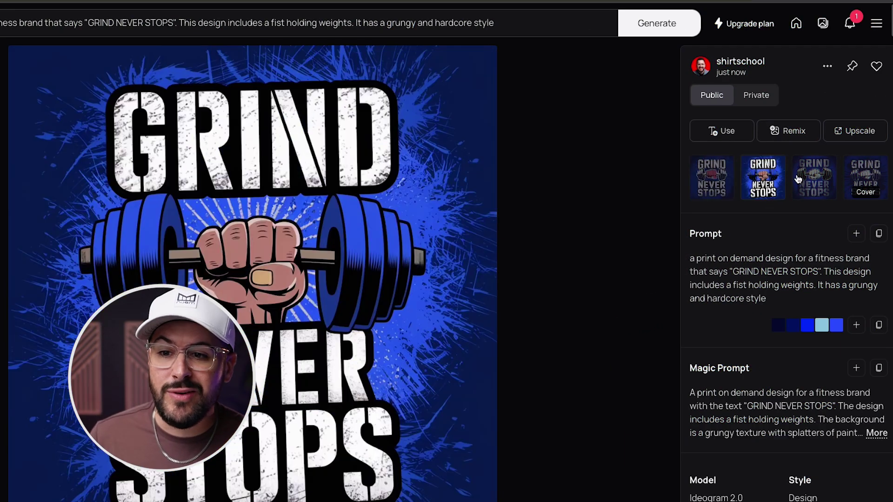